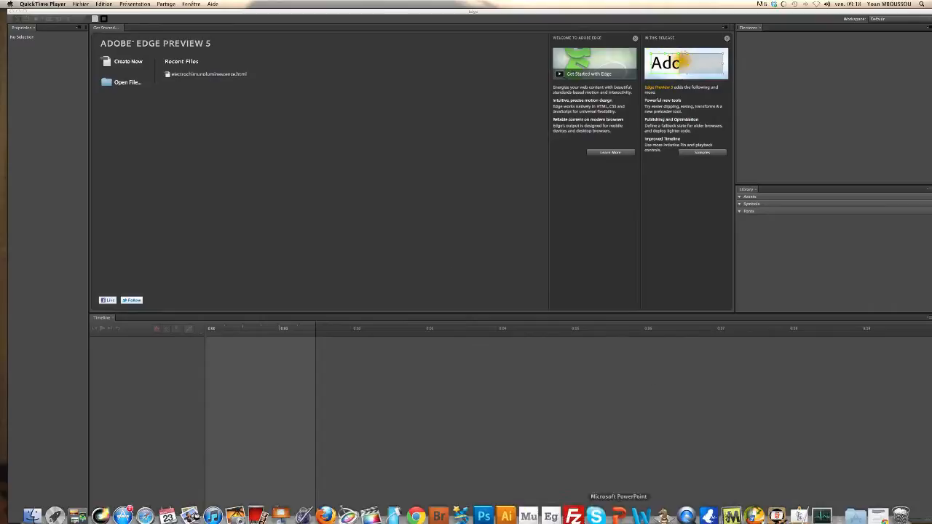
- Open the recent composition electrochimunoluminescence.html in Adobe Edge
left_click(528, 506)
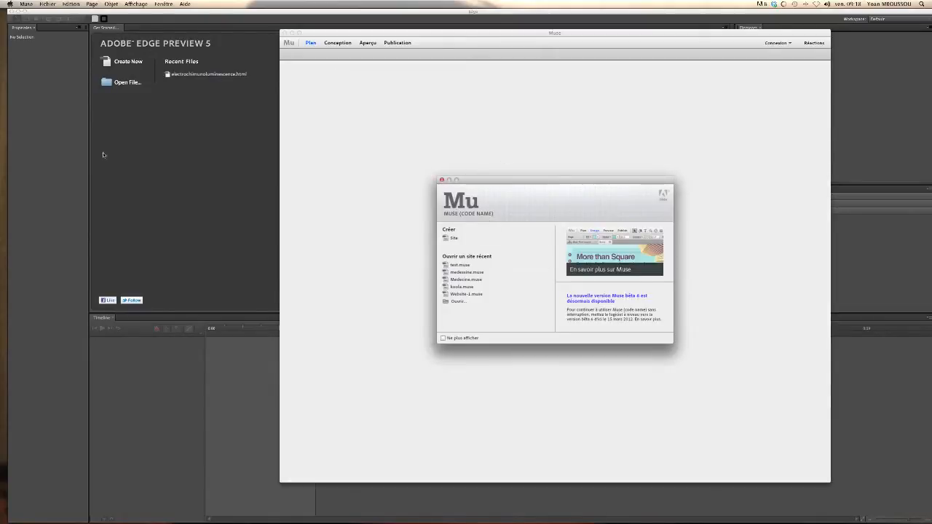
left_click(162, 161)
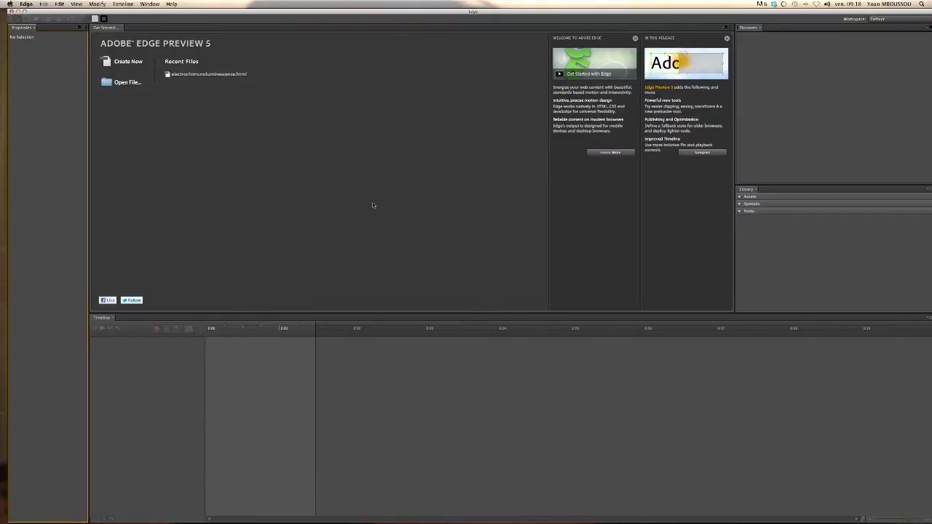
left_click(212, 75)
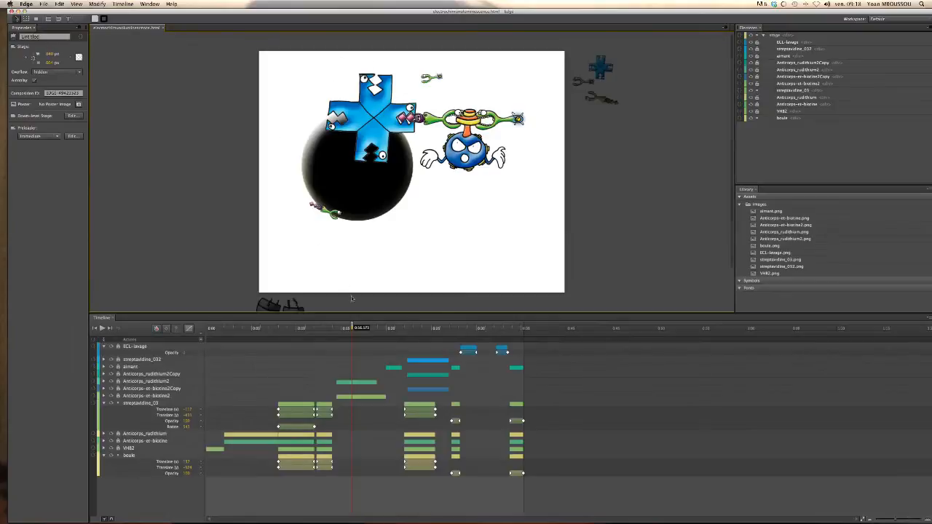
- Preview the animation by playing it from about 0:07.75 and scrubbing the playhead back to 0:14.500
left_click_drag(352, 328, 277, 331)
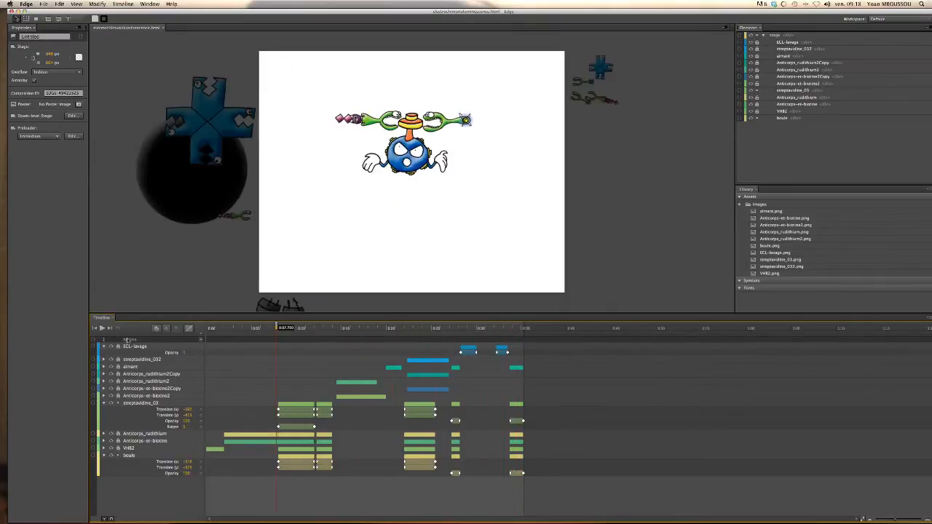
left_click(102, 329)
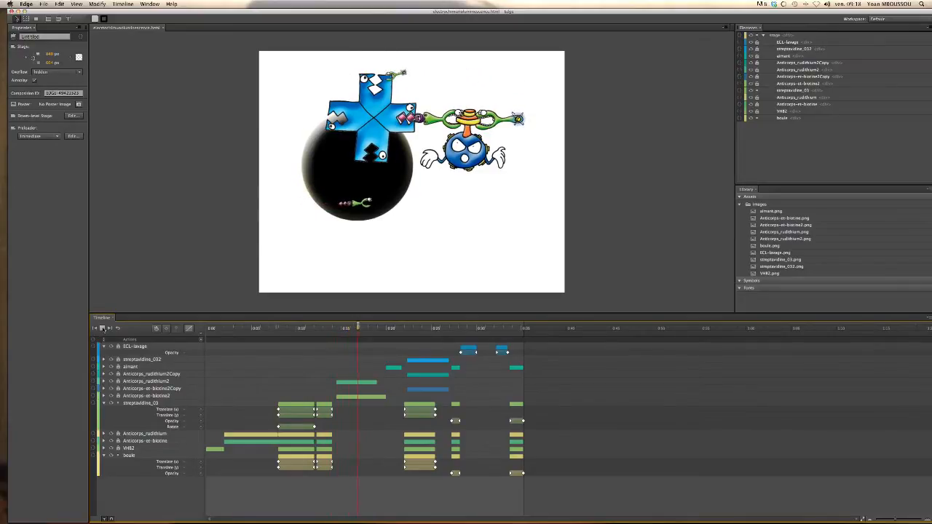
left_click(103, 328)
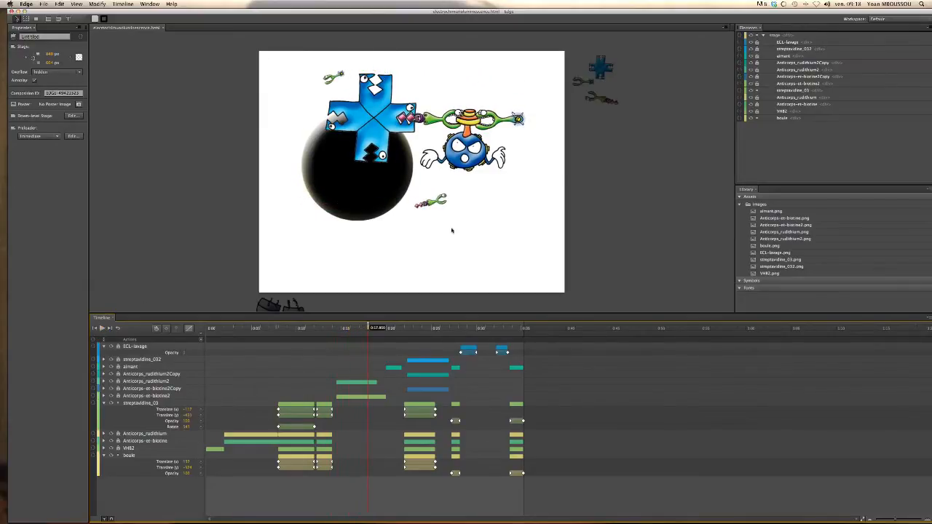
left_click_drag(370, 328, 335, 321)
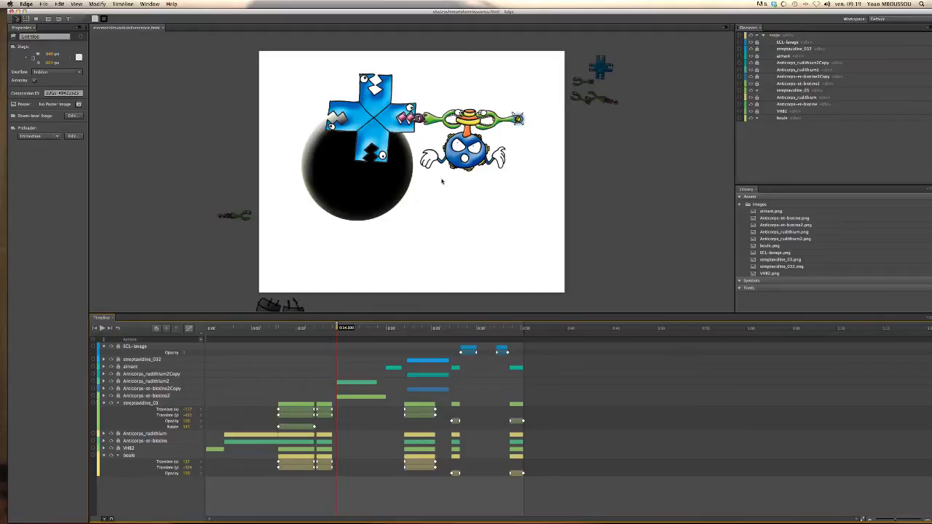
- Save the composition under the new name ECL in the export 2 folder
left_click(44, 5)
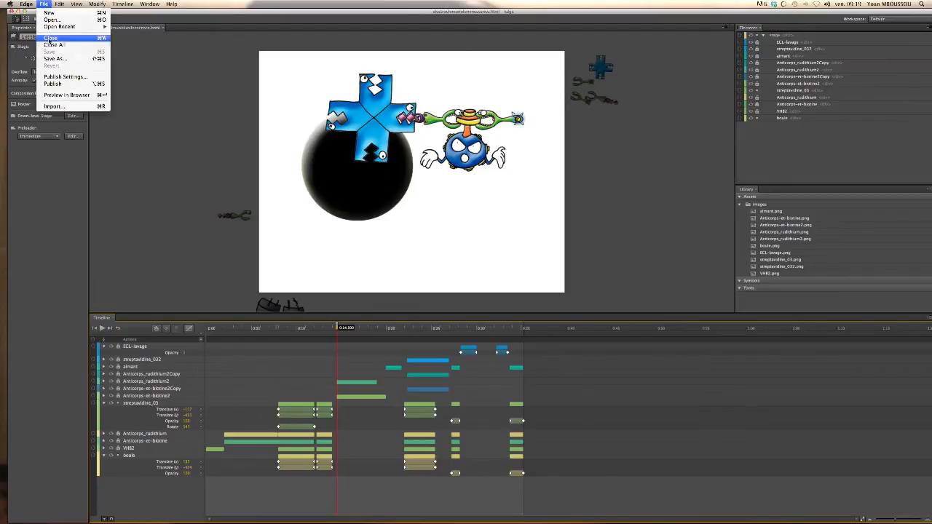
left_click(53, 58)
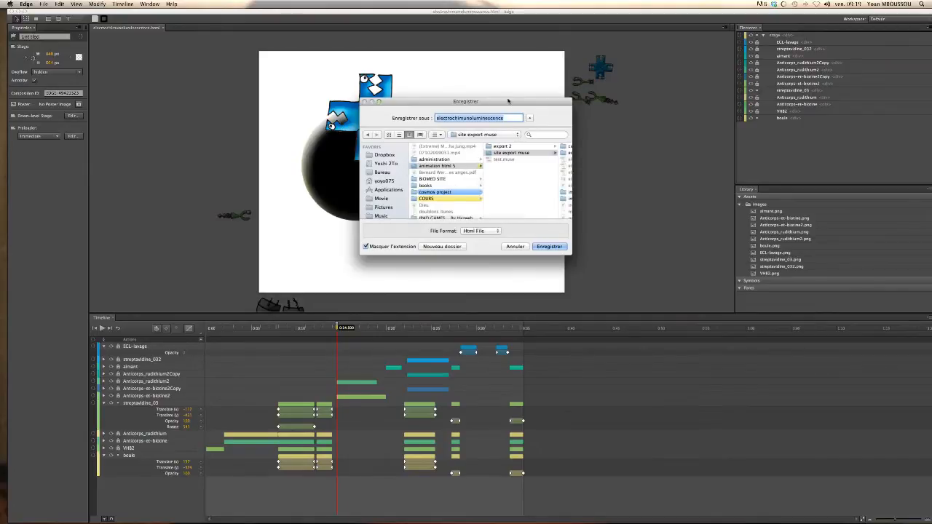
left_click_drag(516, 101, 461, 101)
left_click(448, 148)
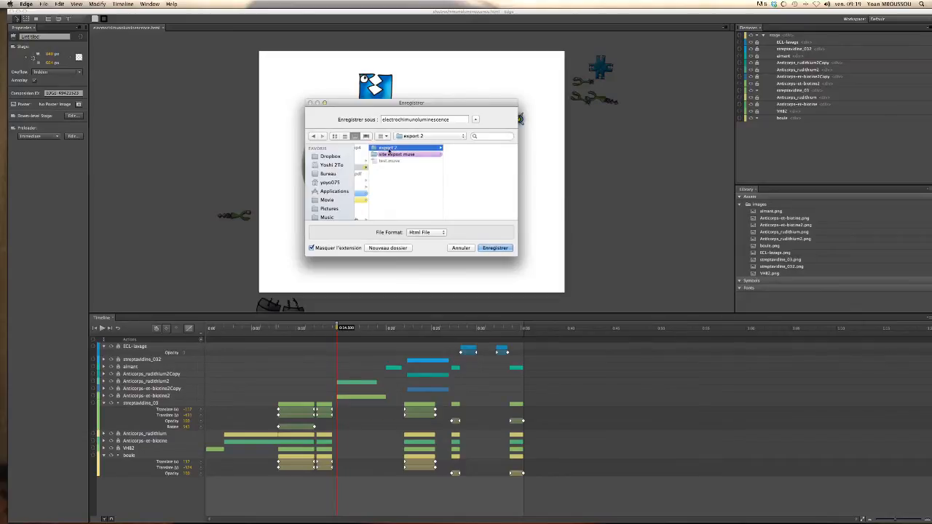
left_click_drag(417, 103, 422, 166)
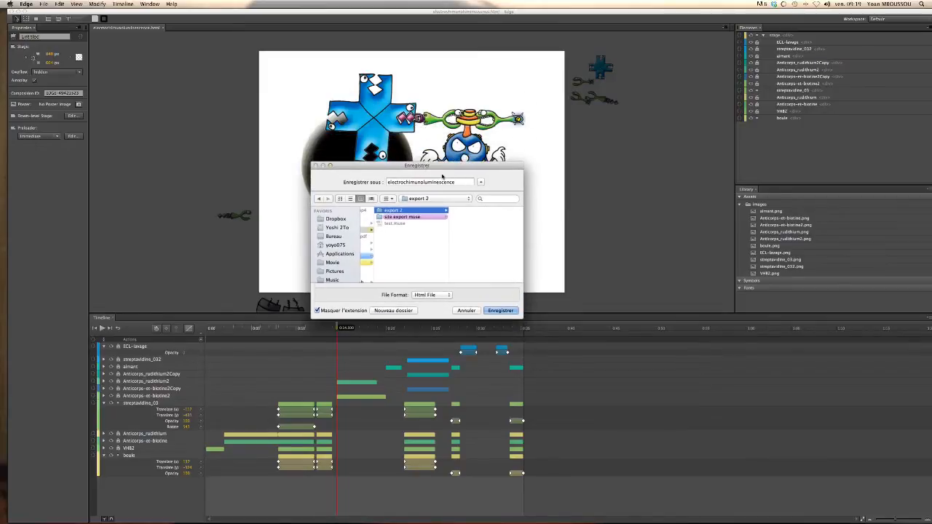
double_click(403, 182)
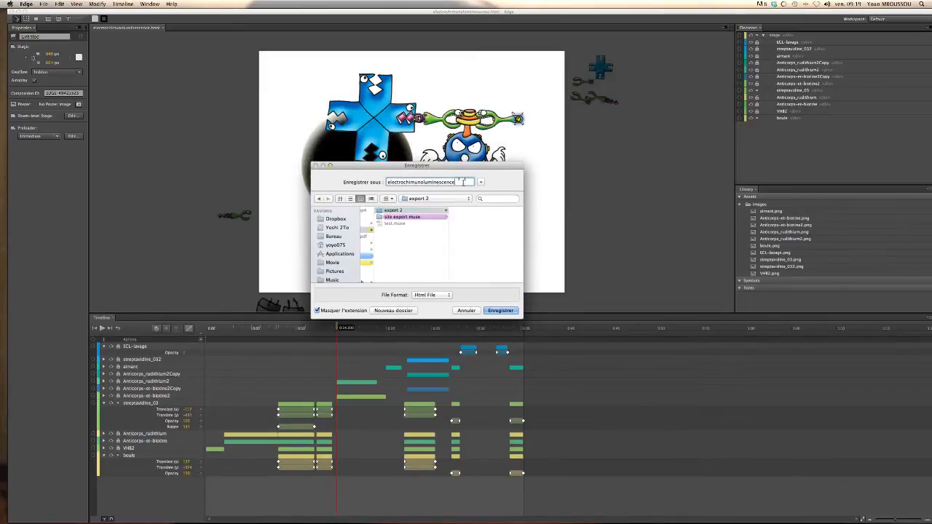
type("ECL")
left_click_drag(443, 167, 487, 149)
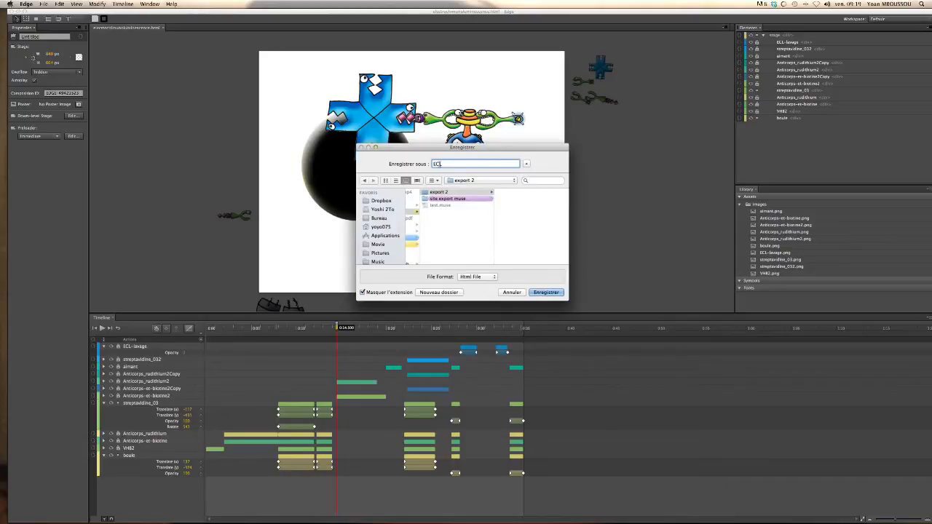
left_click(451, 190)
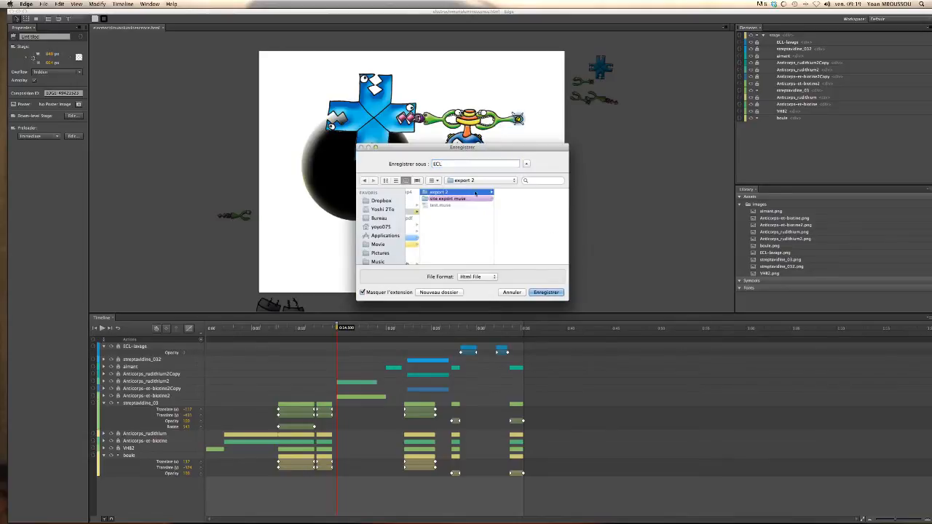
left_click(557, 294)
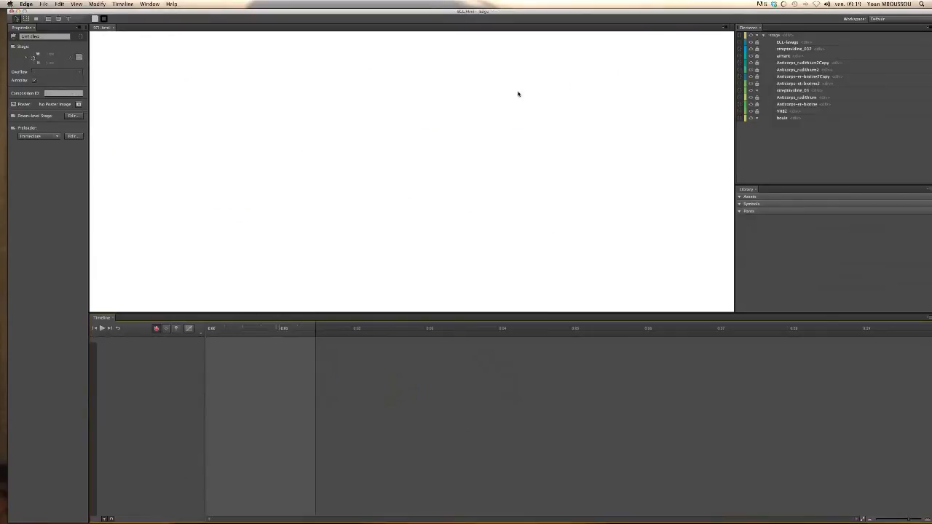
- Switch to Finder and examine the saved ECL files in Documents, animation html 5, export 2
left_click(32, 506)
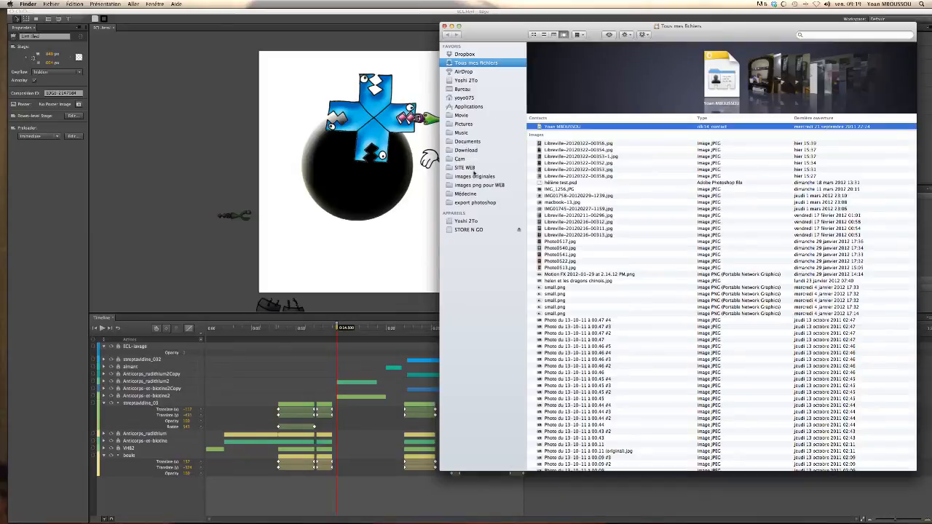
left_click(466, 194)
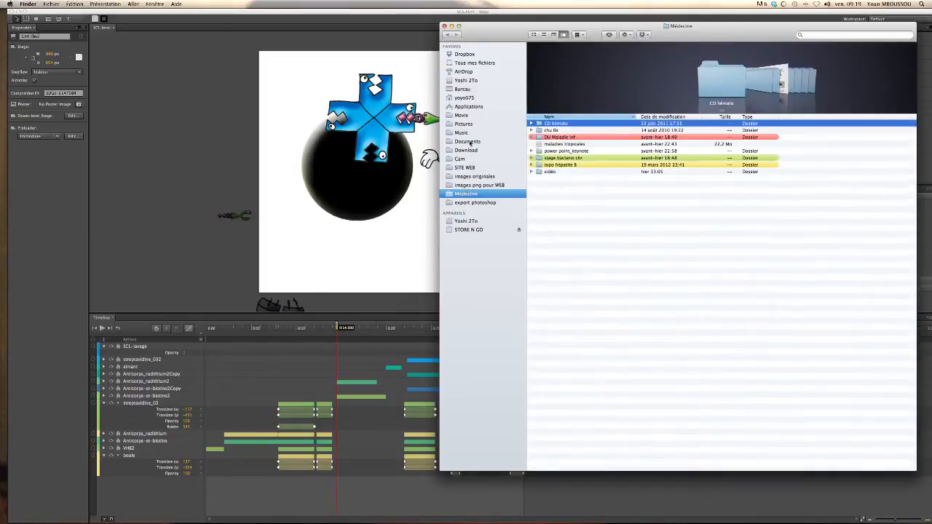
left_click(467, 142)
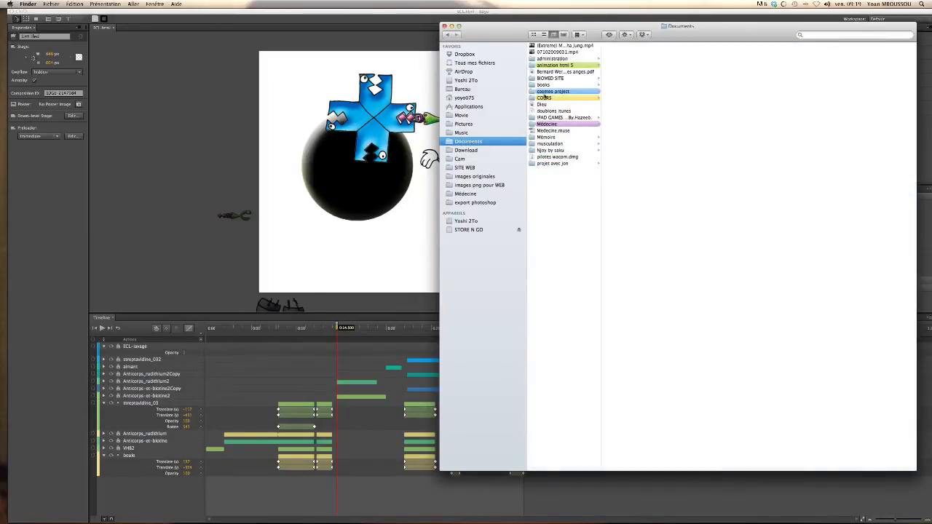
left_click(561, 65)
left_click(618, 46)
left_click_drag(668, 29, 363, 96)
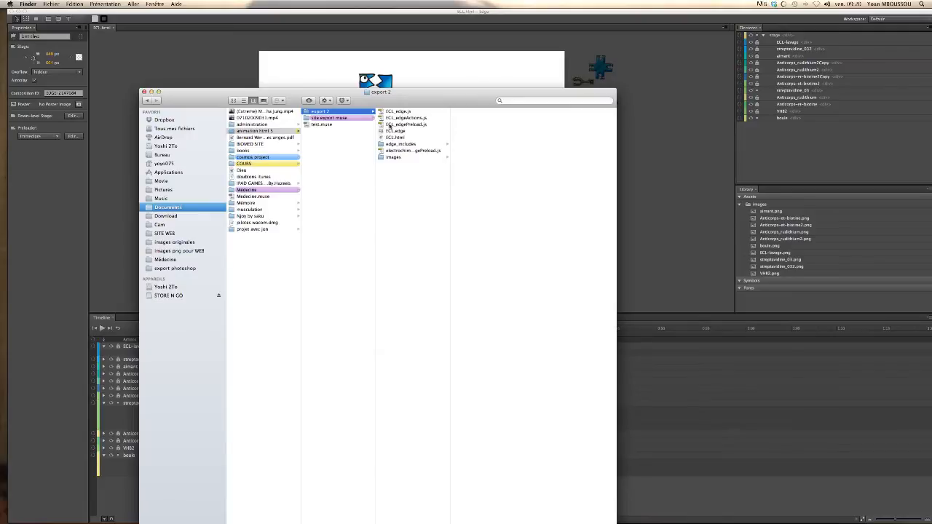
- Switch to Adobe Muse and create a new site with the default page settings
left_click(532, 509)
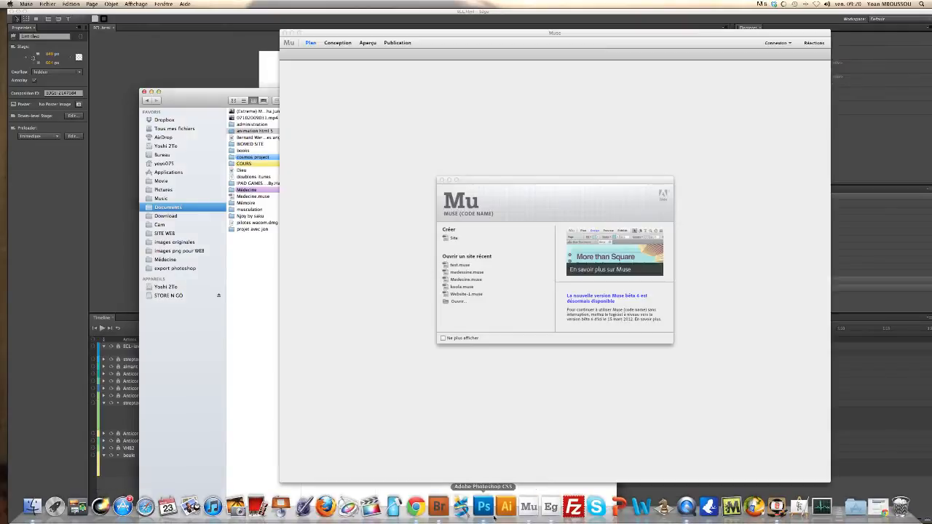
left_click(451, 237)
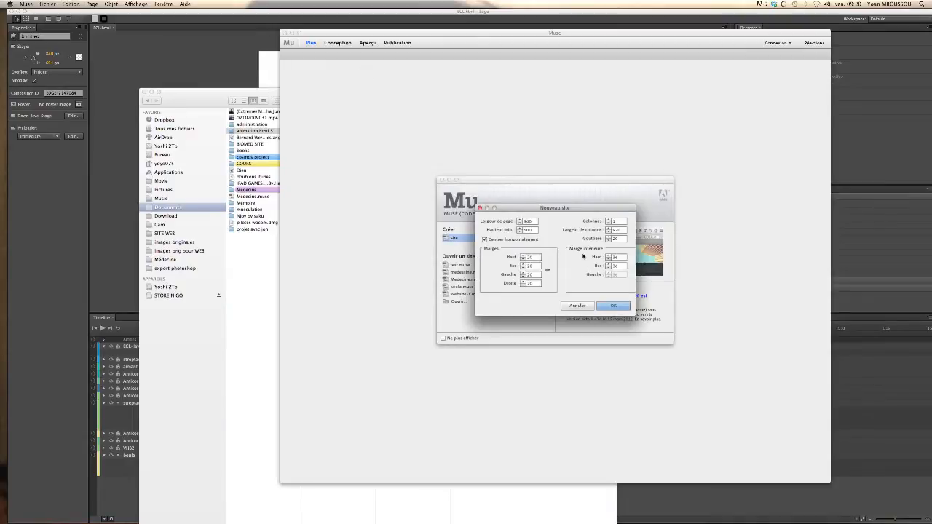
left_click(613, 305)
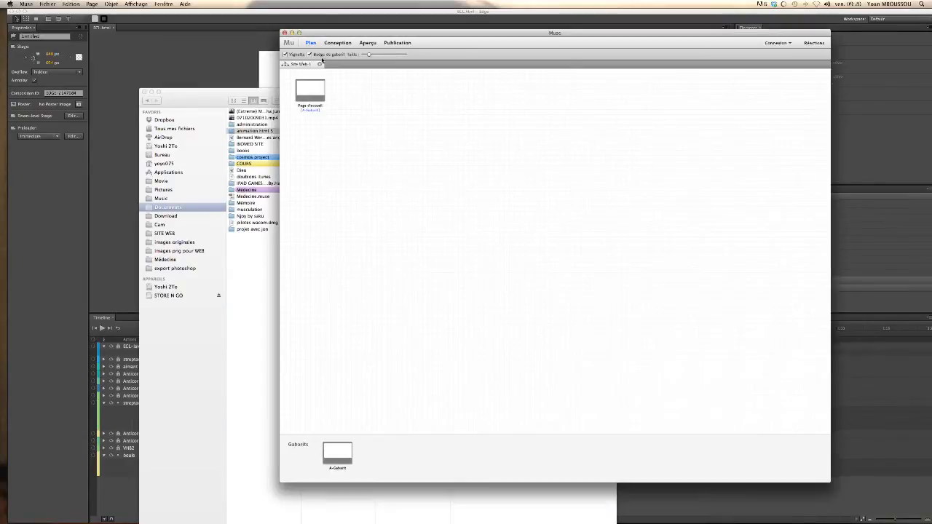
- Open the home page (Page d'accueil) for design and move the floating panels clear of the page
mouse_move(312, 93)
double_click(305, 92)
left_click_drag(726, 141, 767, 312)
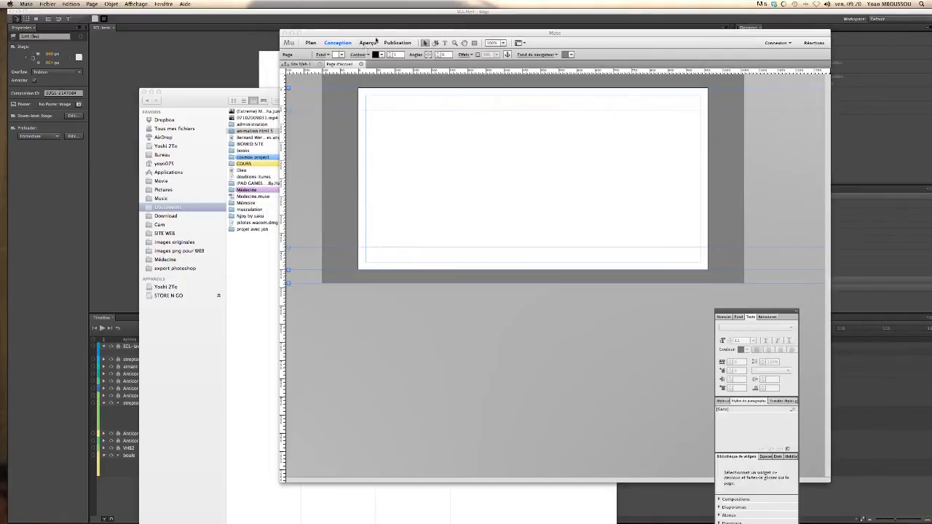
right_click(507, 162)
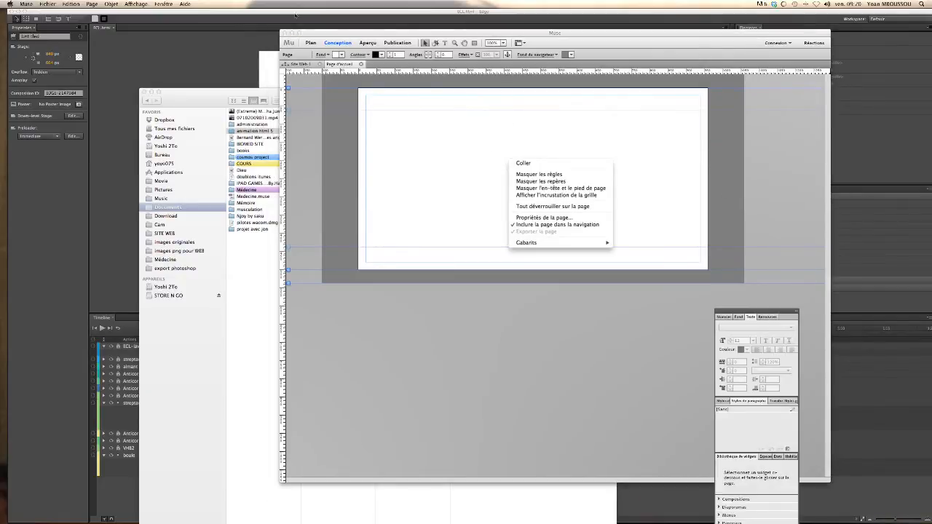
left_click(478, 170)
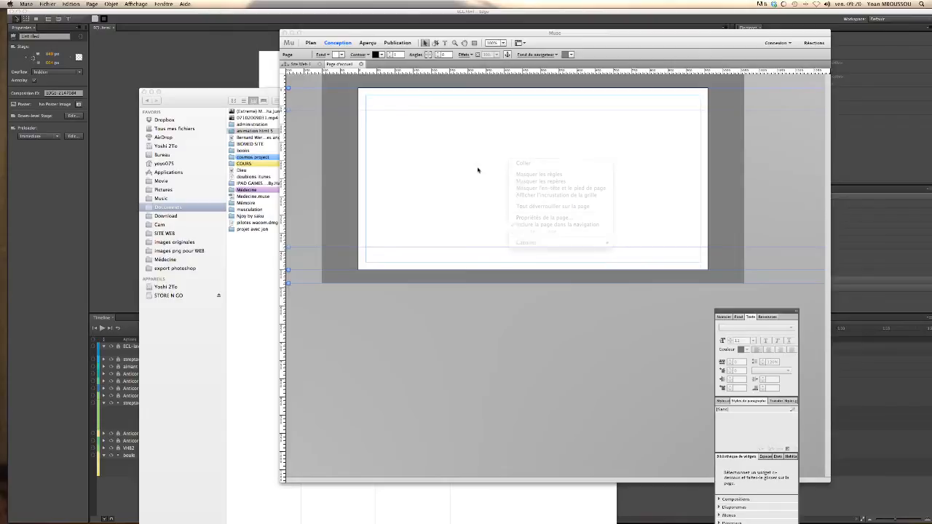
- Insert HTML code with an iframe whose source is ECL.html, width 840px, height 664px, frameborder 0 and scrolling no
left_click(71, 4)
mouse_move(111, 5)
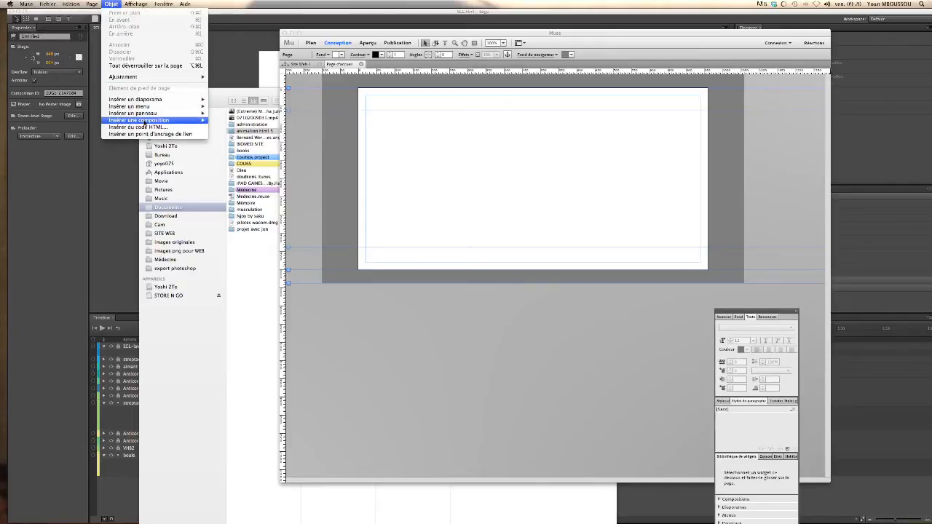
left_click(146, 128)
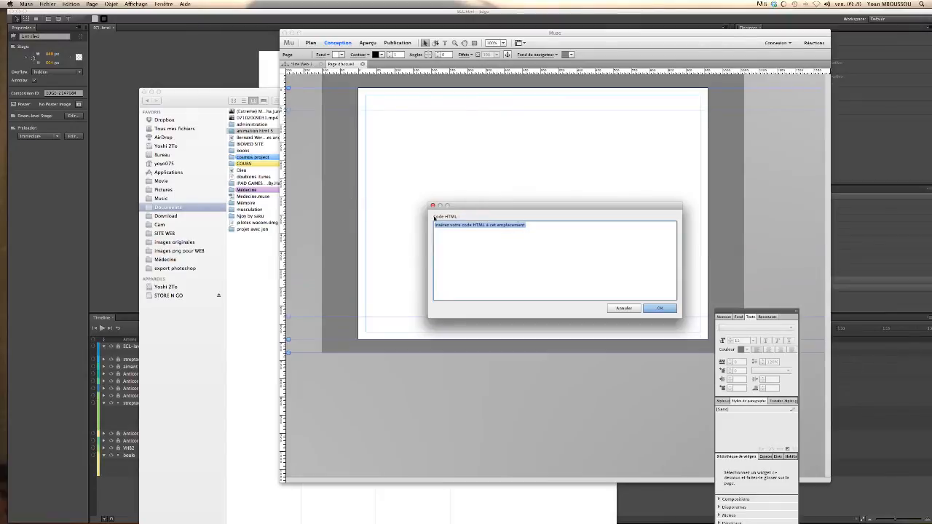
type("<iframe src=\"electrochimiluminescence.html\" width=\"840px\" height=\"600px\" frameborder=\"0\" scrolling=\"no\"></iframe>")
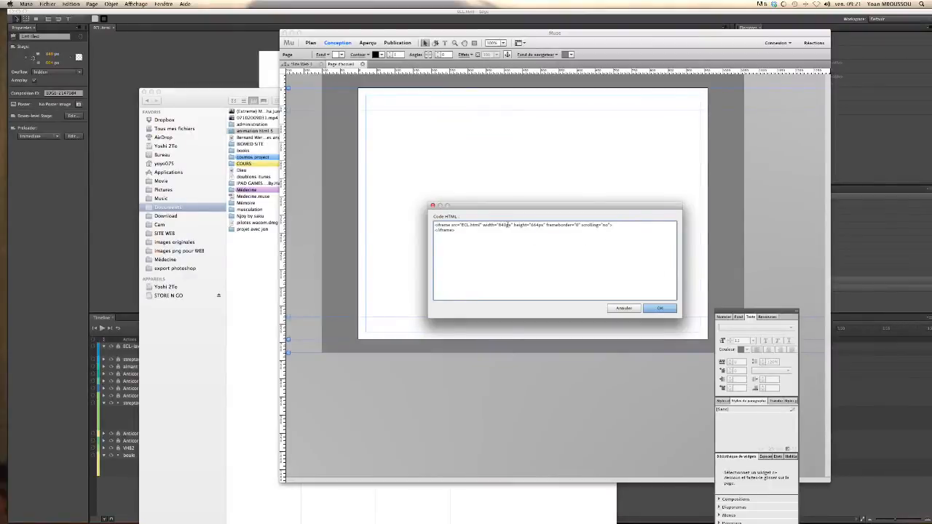
left_click(659, 307)
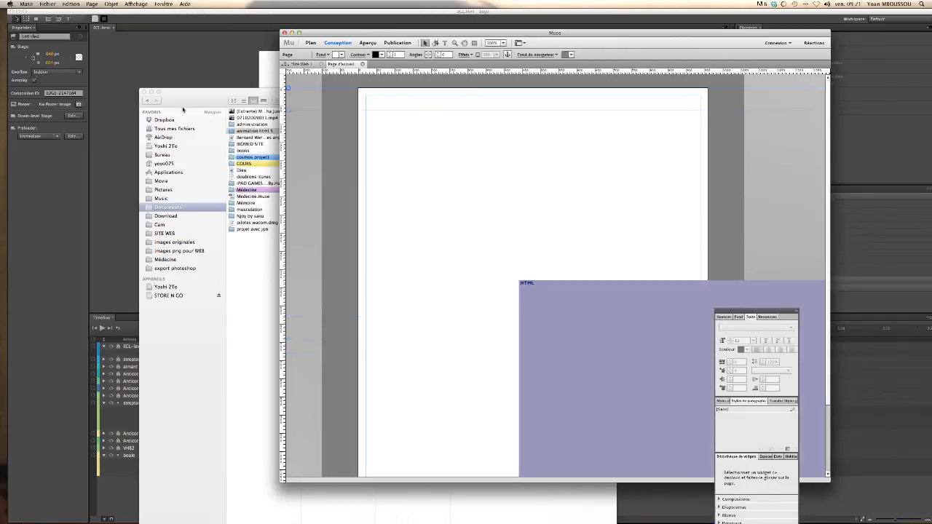
- Switch to Adobe Edge and check the stage's width and height against the iframe dimensions
left_click(185, 79)
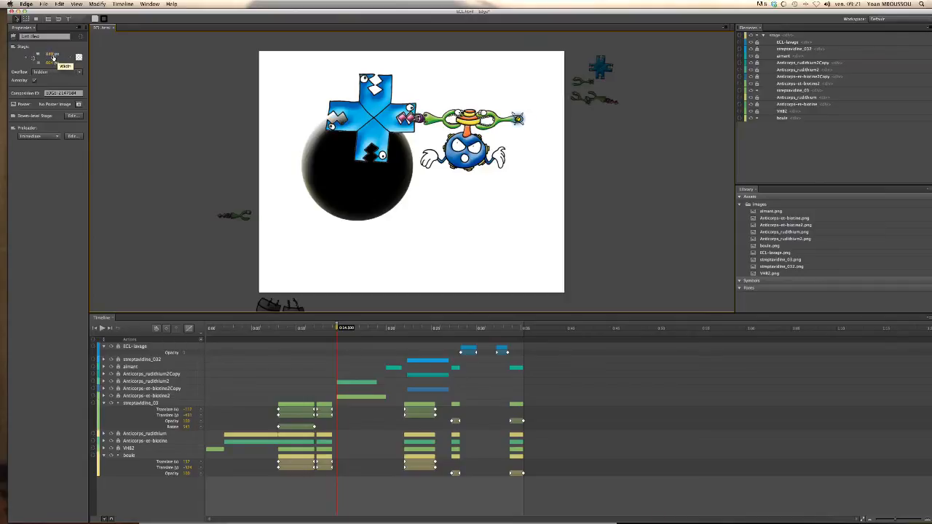
left_click(52, 56)
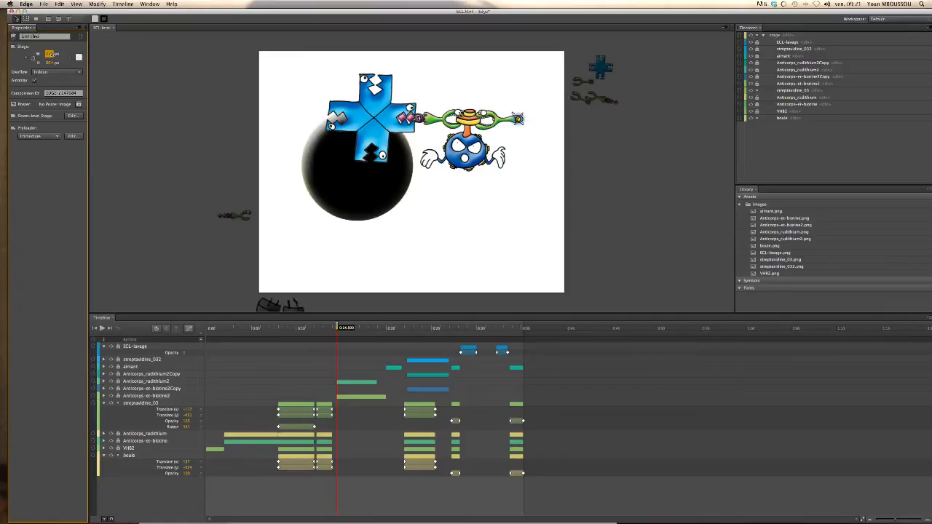
left_click_drag(51, 56, 53, 57)
- Return to Adobe Muse and move the HTML element so it sits inside the home page margins
left_click(529, 509)
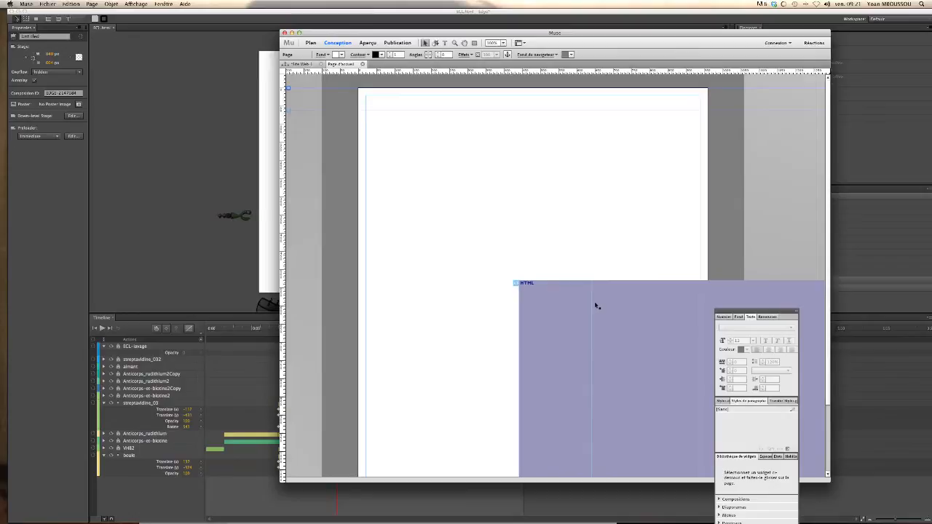
left_click_drag(617, 304, 495, 154)
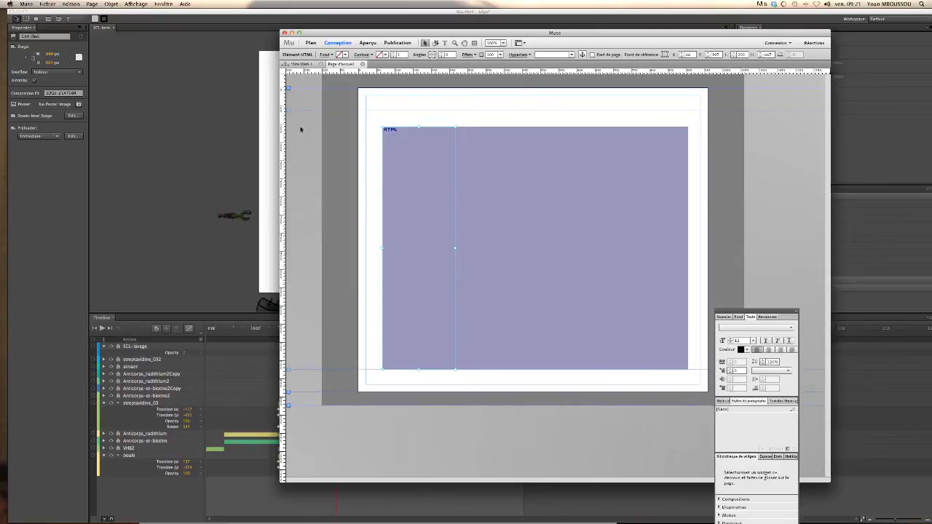
- Export the site as HTML into the export 2 folder inside Documents/animation html 5
left_click(46, 4)
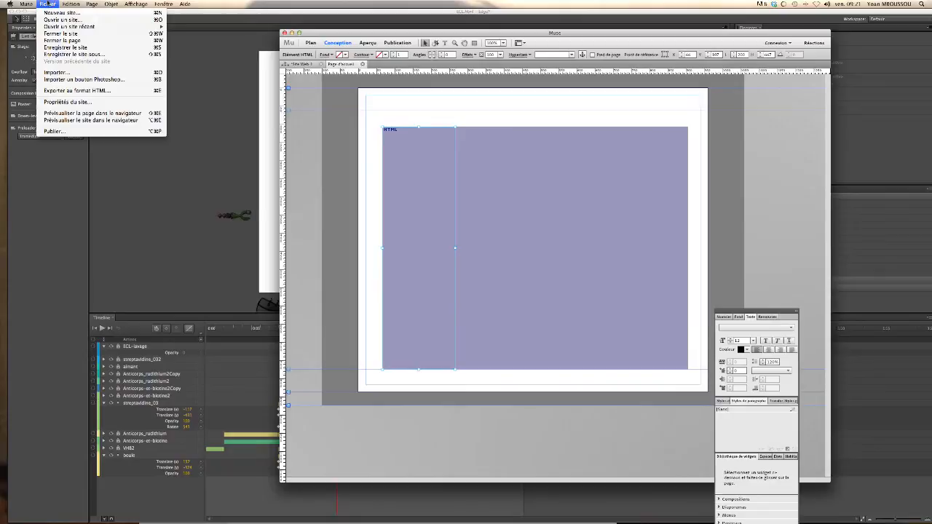
left_click(62, 91)
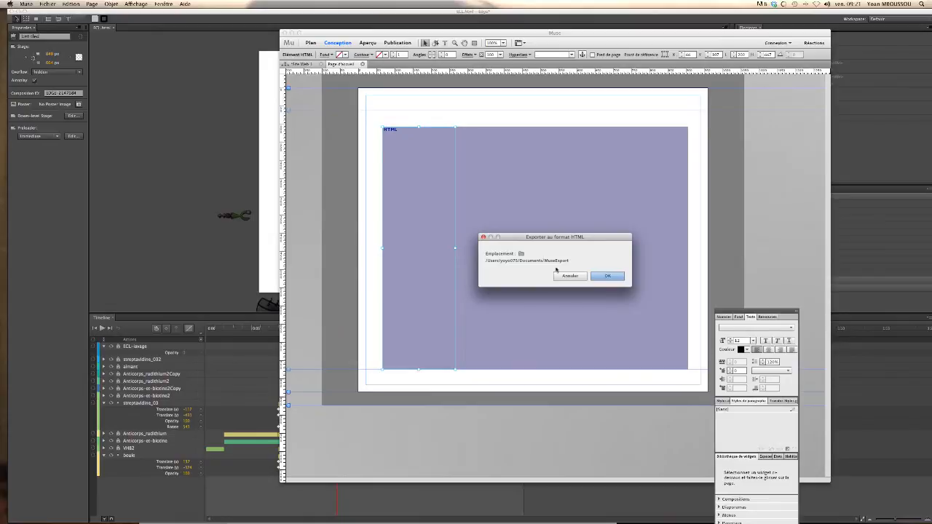
left_click(520, 253)
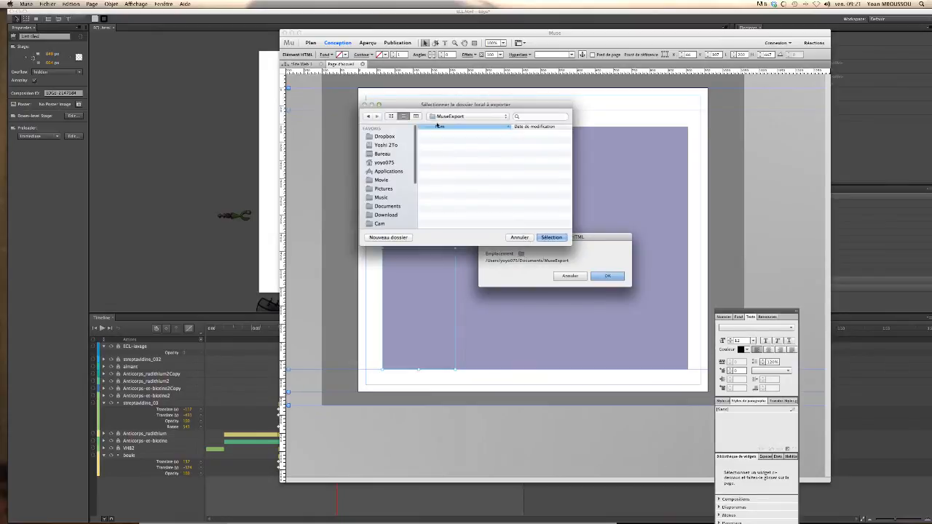
scroll(414, 186, "down", 5)
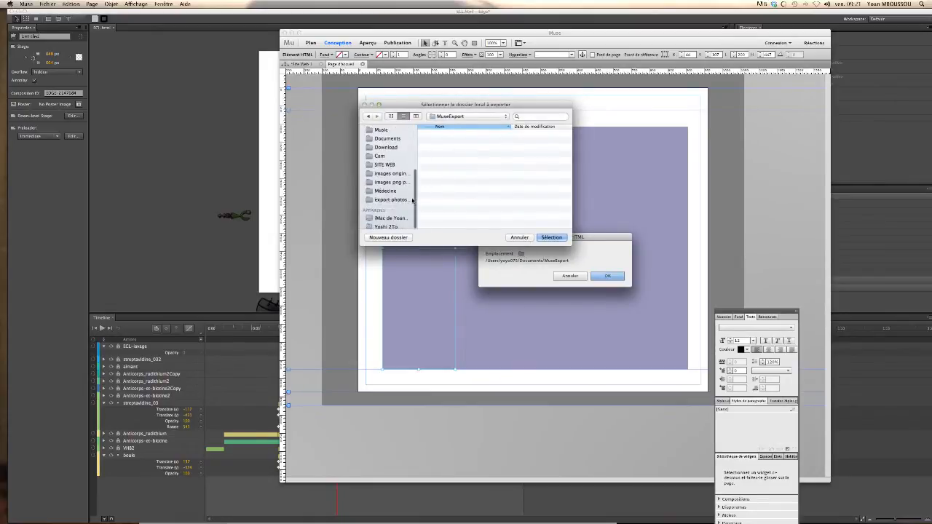
scroll(388, 165, "up", 2)
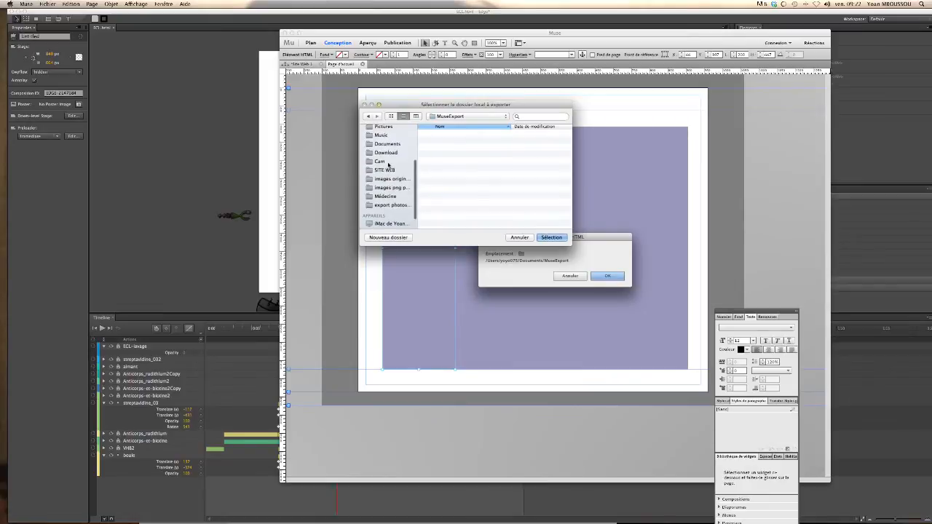
left_click(386, 147)
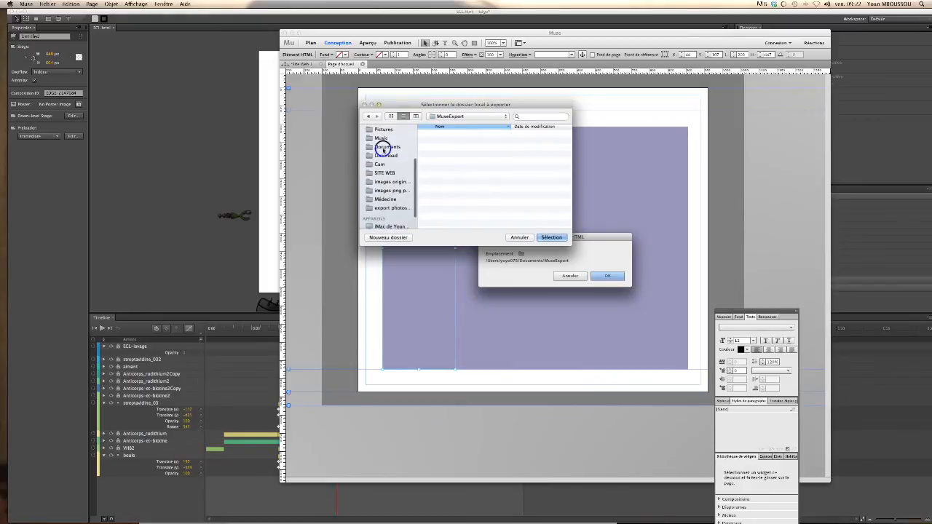
left_click(467, 156)
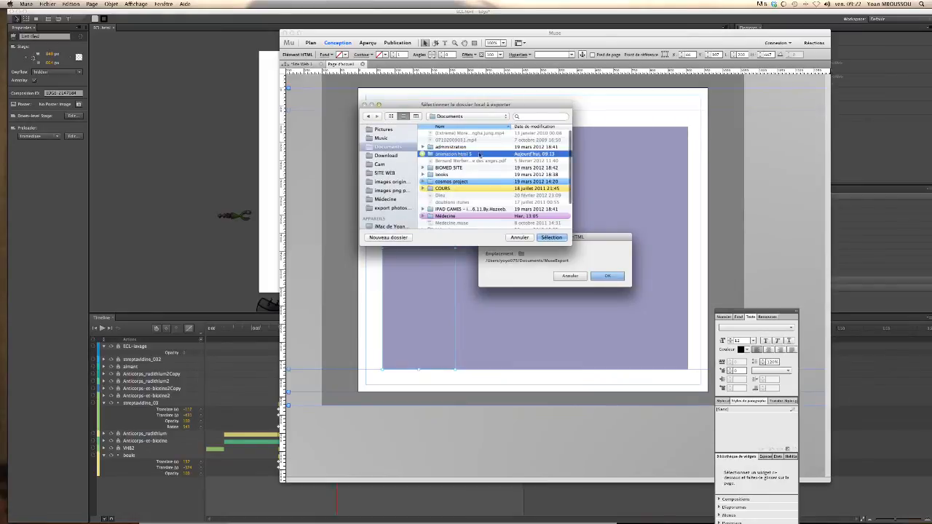
double_click(469, 158)
double_click(446, 134)
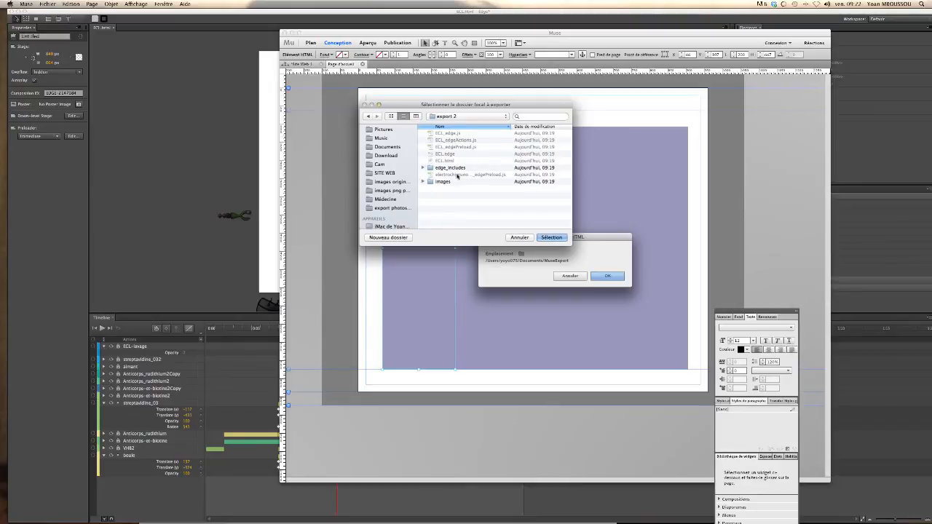
left_click(551, 237)
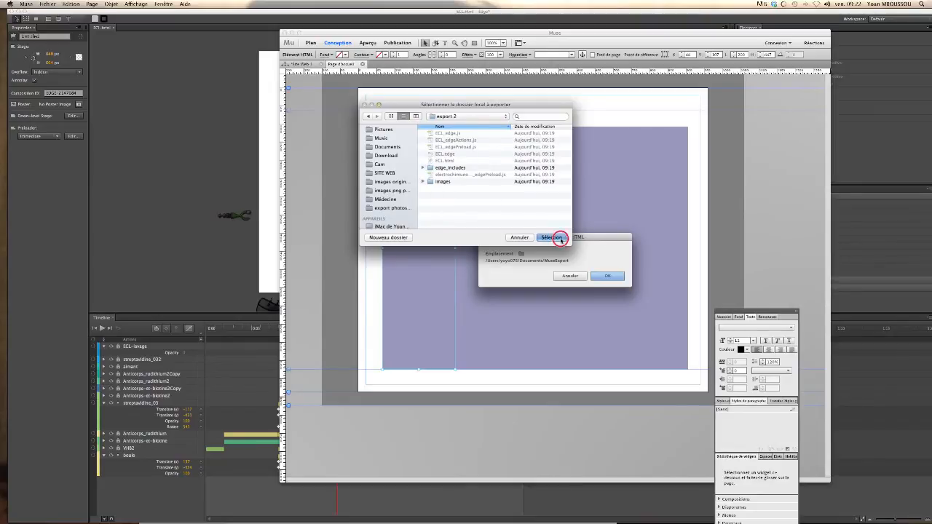
left_click(608, 277)
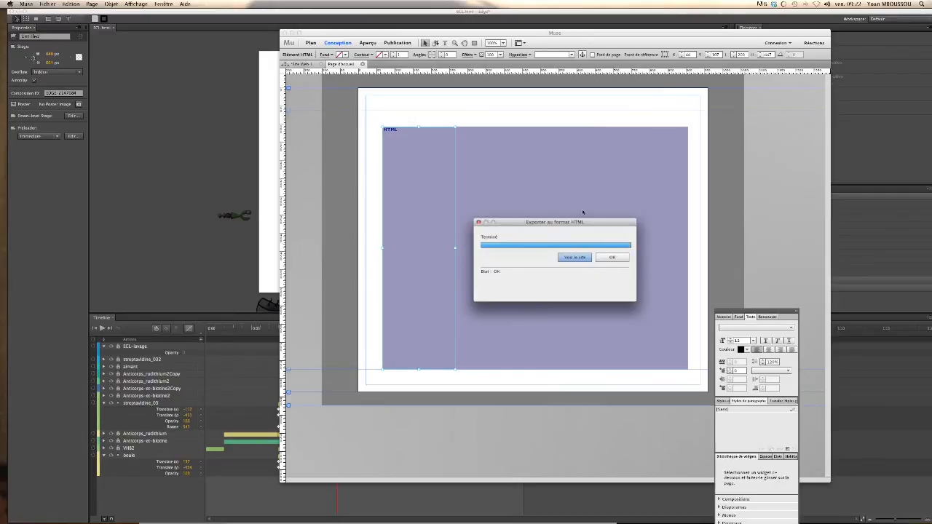
- View the exported home page in Chrome, close it and return to Adobe Muse
left_click(574, 257)
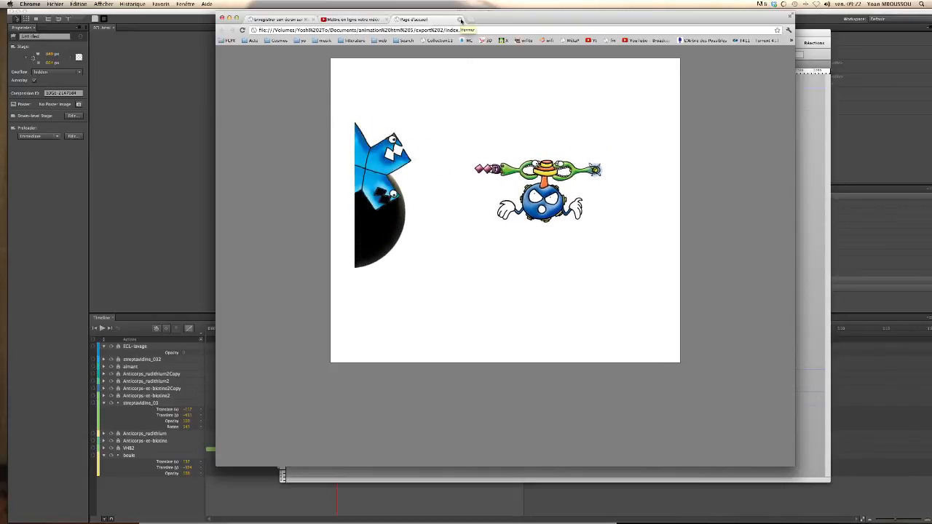
left_click(460, 19)
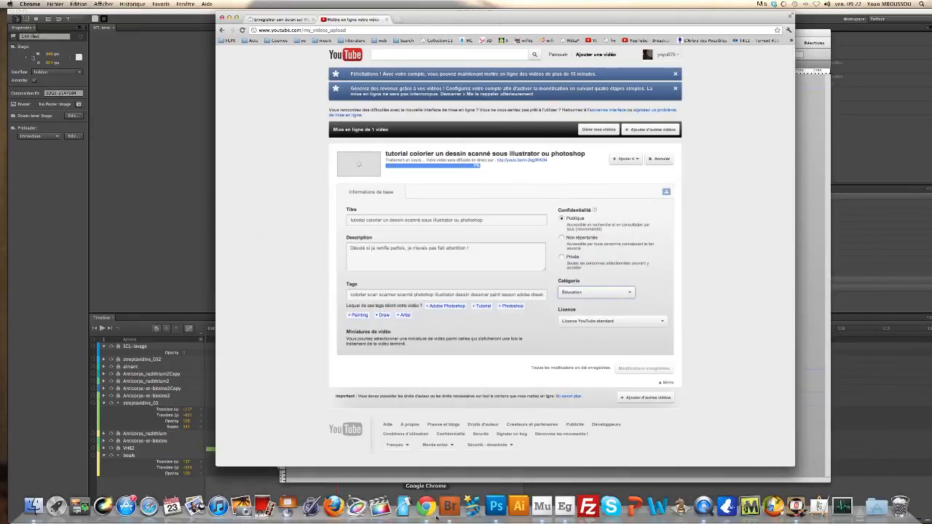
left_click(542, 505)
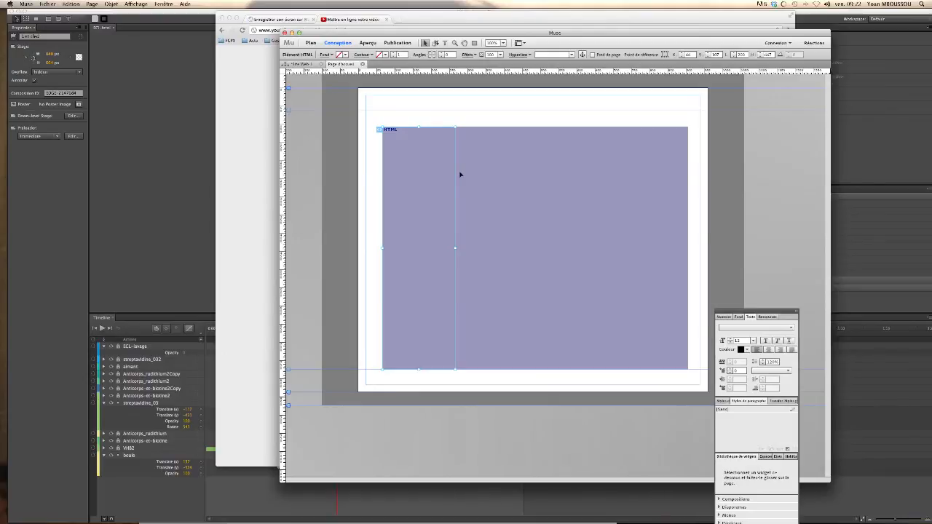
- Add two new pages after the home page in the site plan
left_click(308, 65)
left_click(329, 91)
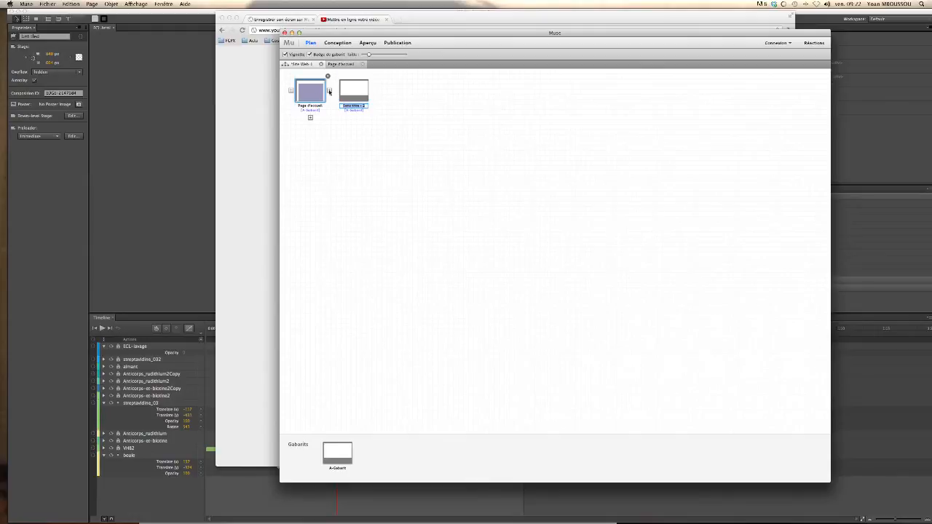
left_click(372, 90)
- Rename the page right after the home page as "popo fait caca"
left_click(353, 100)
left_click(352, 106)
left_click_drag(364, 106, 328, 103)
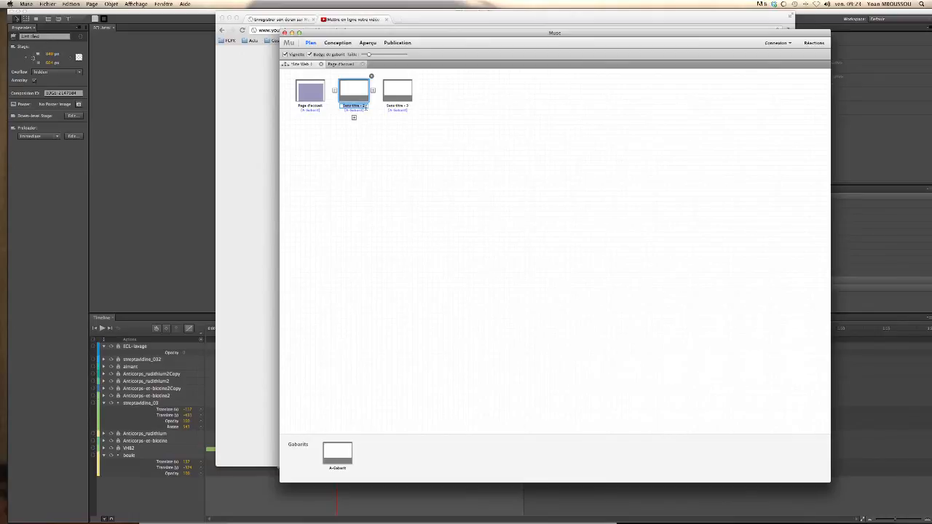
type("a")
type("opo fait caur")
key("Return")
- Copy the HTML element from the home page onto the popo fait caca page and position it inside the margins
left_click(320, 87)
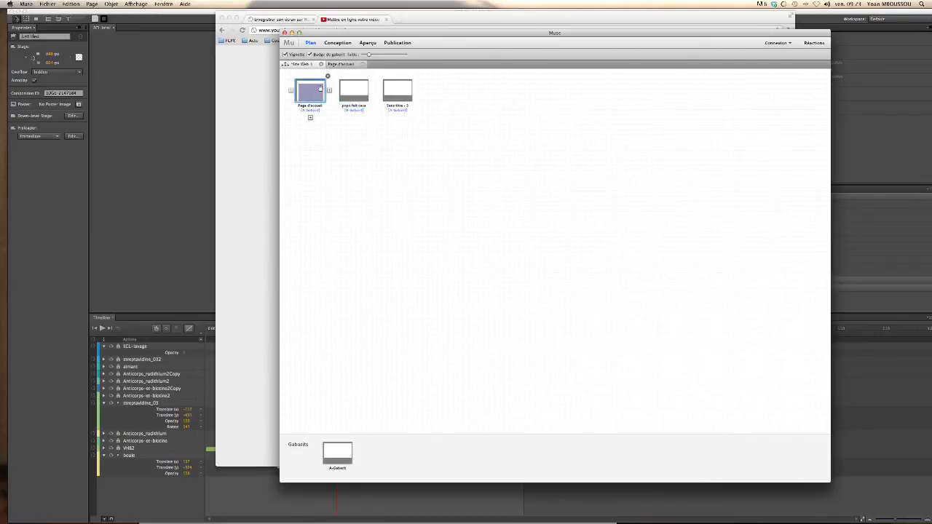
double_click(319, 88)
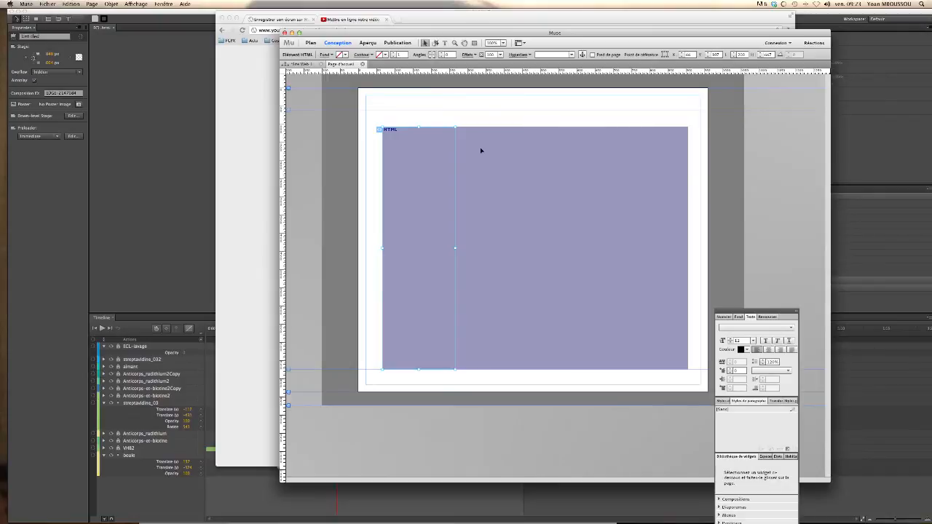
left_click(302, 64)
double_click(361, 98)
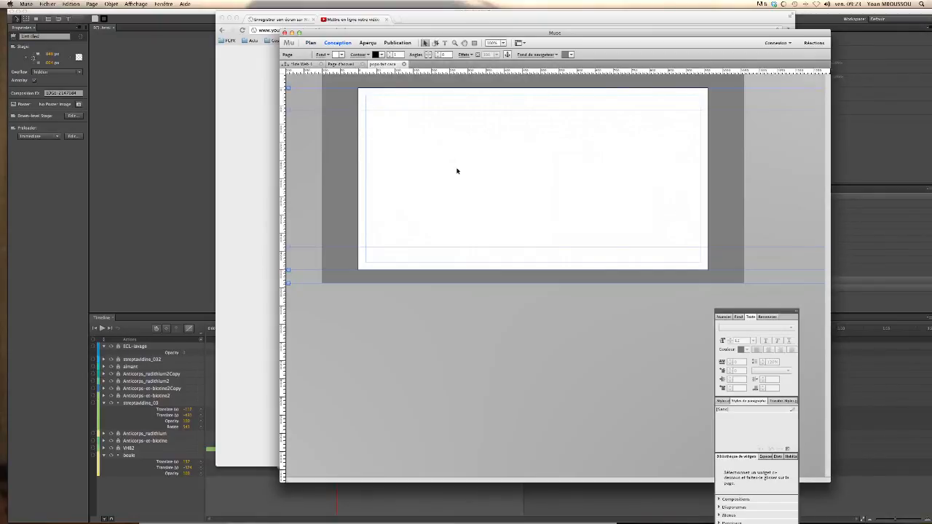
key("super+v")
left_click_drag(601, 206, 500, 175)
- Place a Barre menu widget on the home page just above the HTML element, moving the floating panels up to reach the widget library
left_click(303, 65)
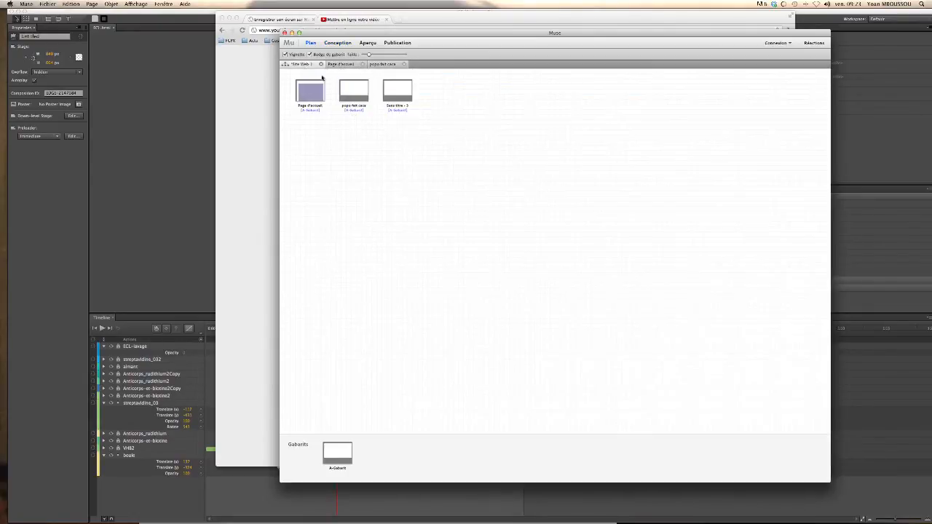
double_click(310, 91)
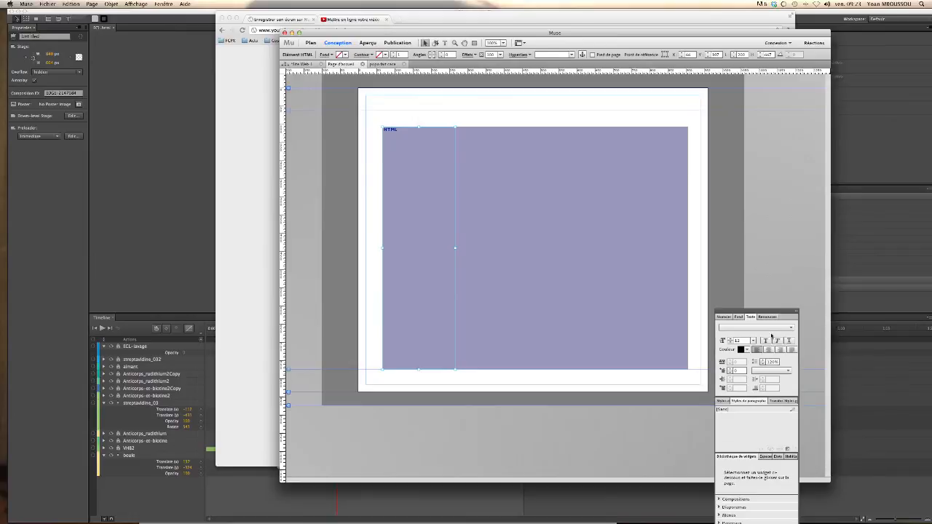
left_click_drag(778, 312, 782, 228)
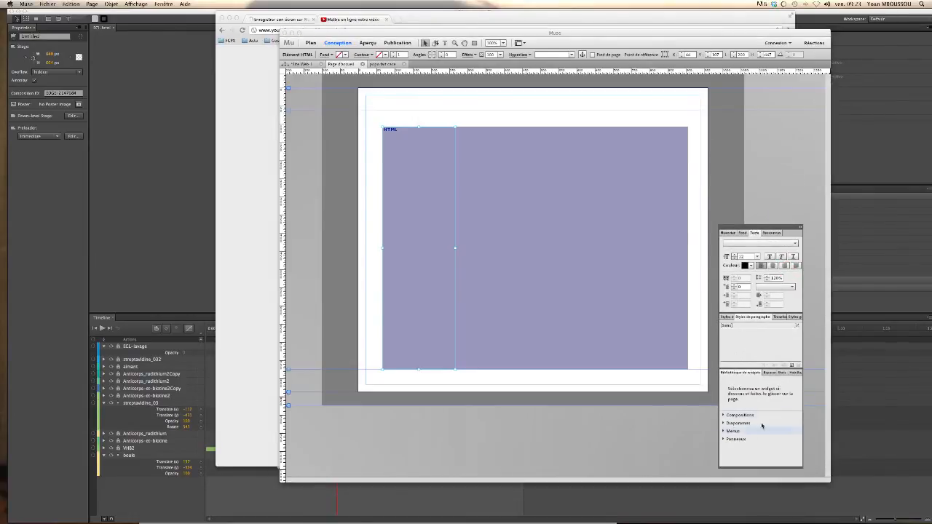
left_click(731, 431)
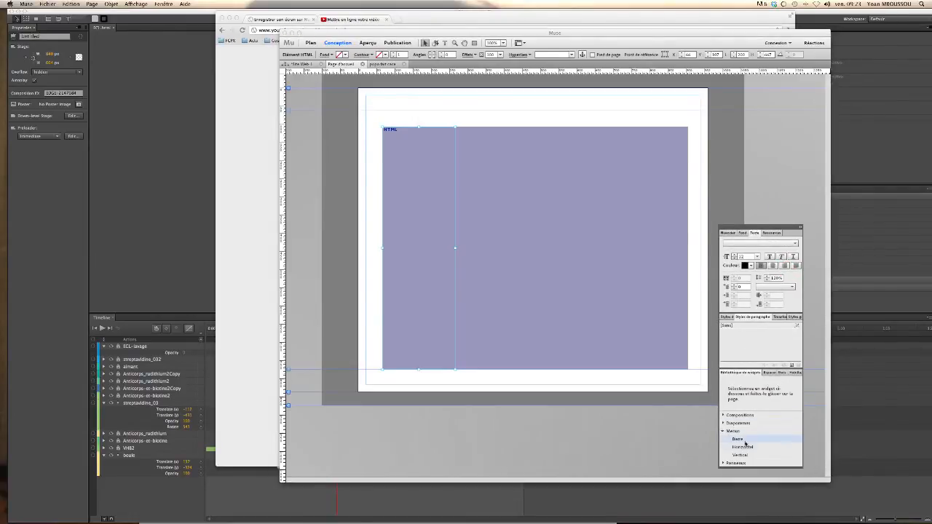
left_click_drag(738, 439, 491, 109)
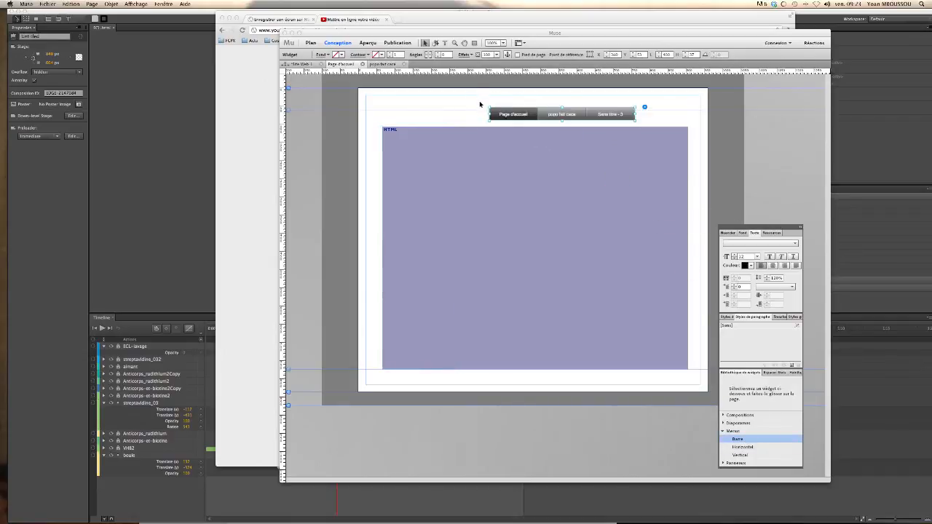
left_click(566, 115)
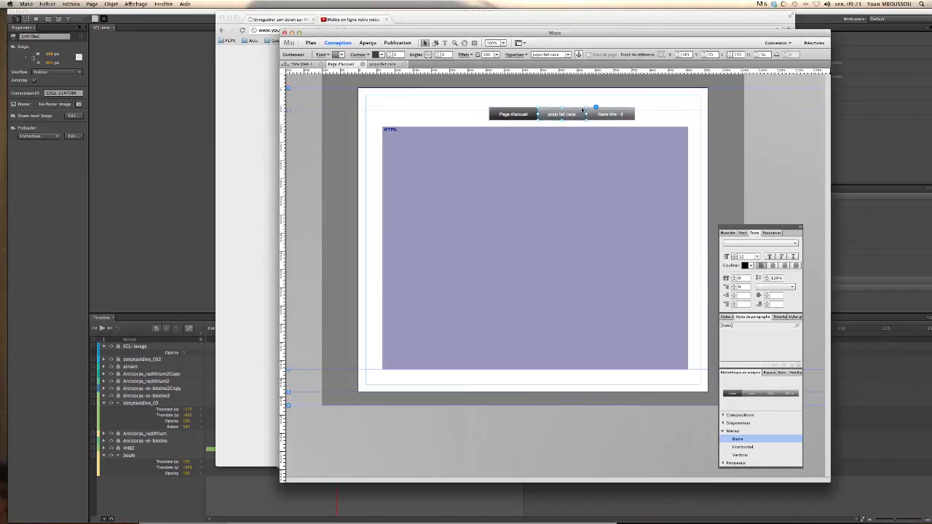
- Export the updated site as HTML again to the same export 2 folder
left_click(311, 42)
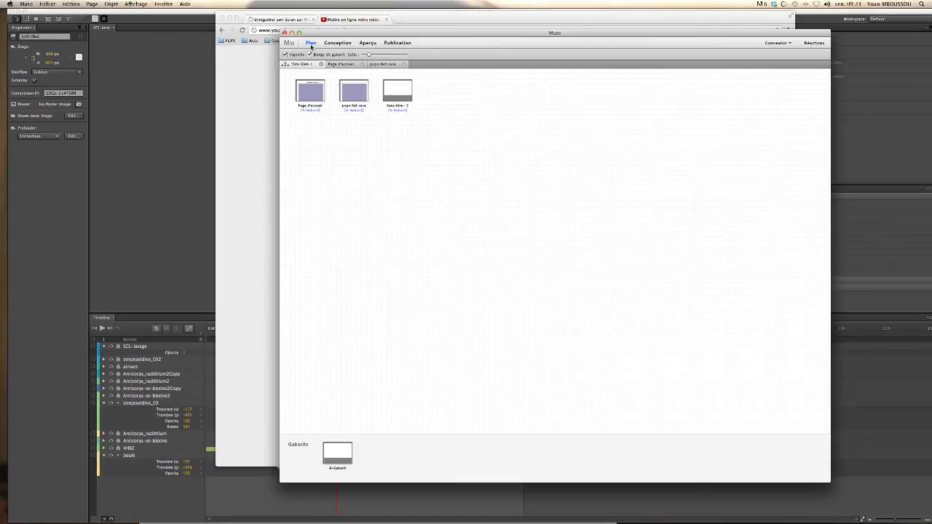
left_click(47, 4)
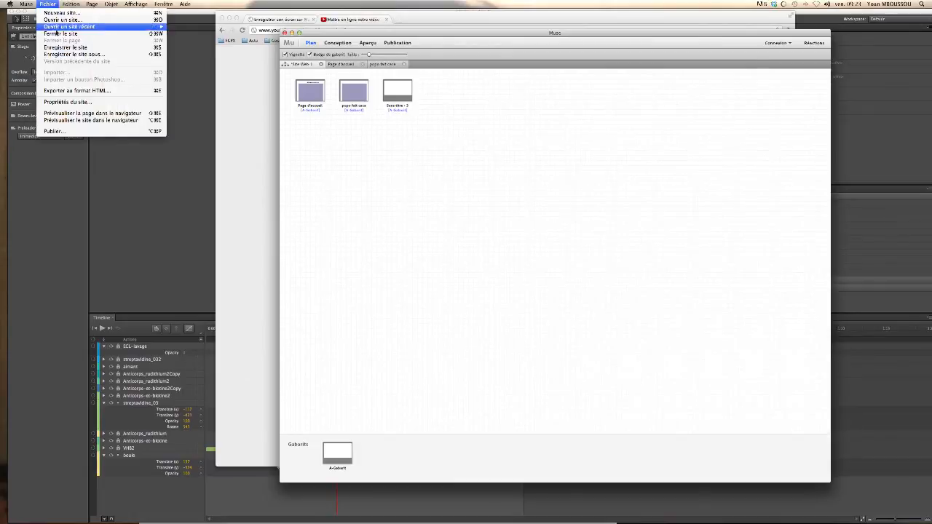
left_click(79, 90)
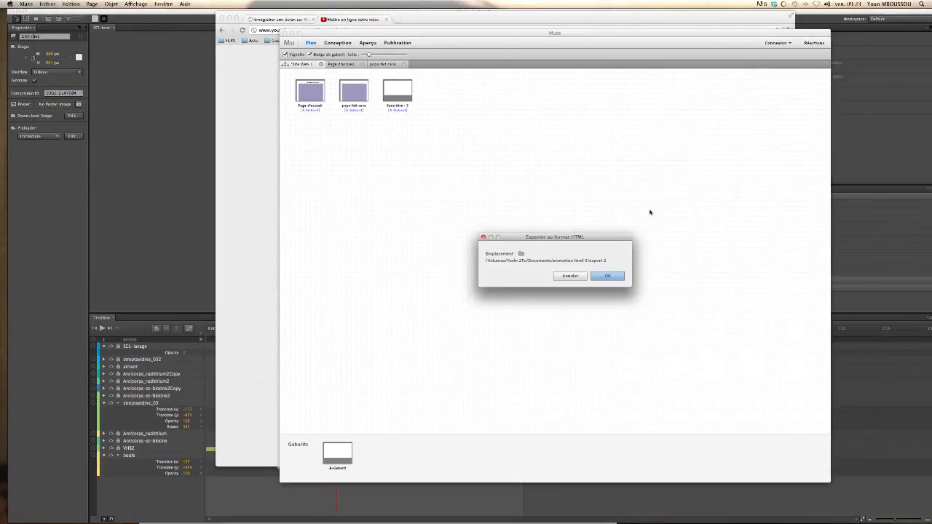
left_click(603, 276)
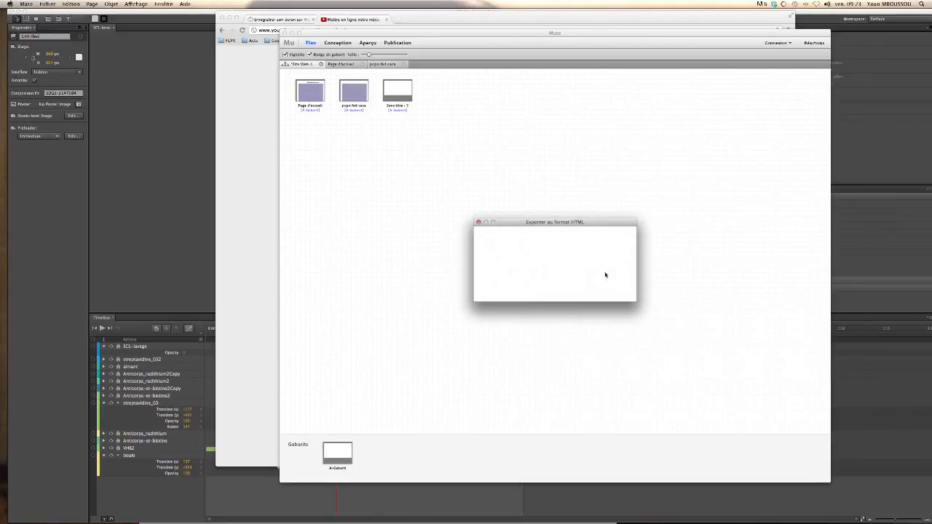
- View the exported site in Chrome and follow the menu link to the popo fait caca page to check its animation
left_click(573, 258)
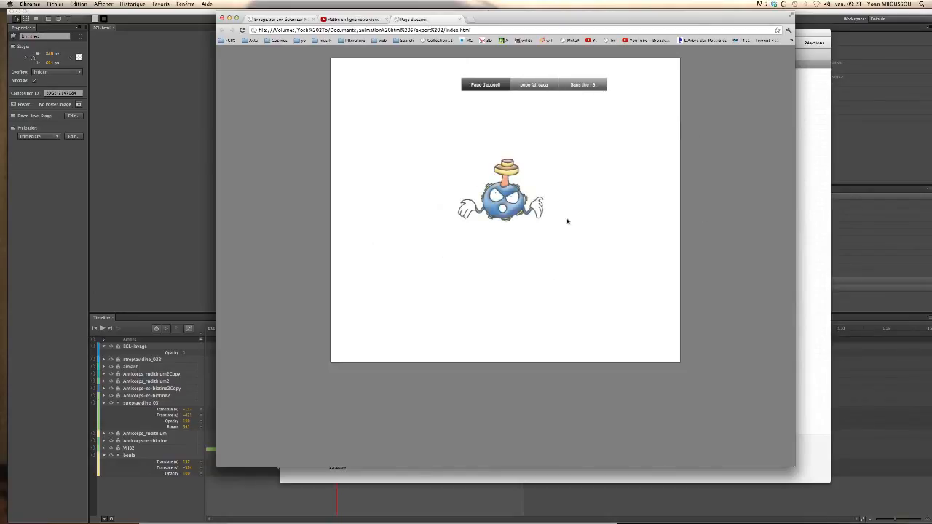
left_click(534, 86)
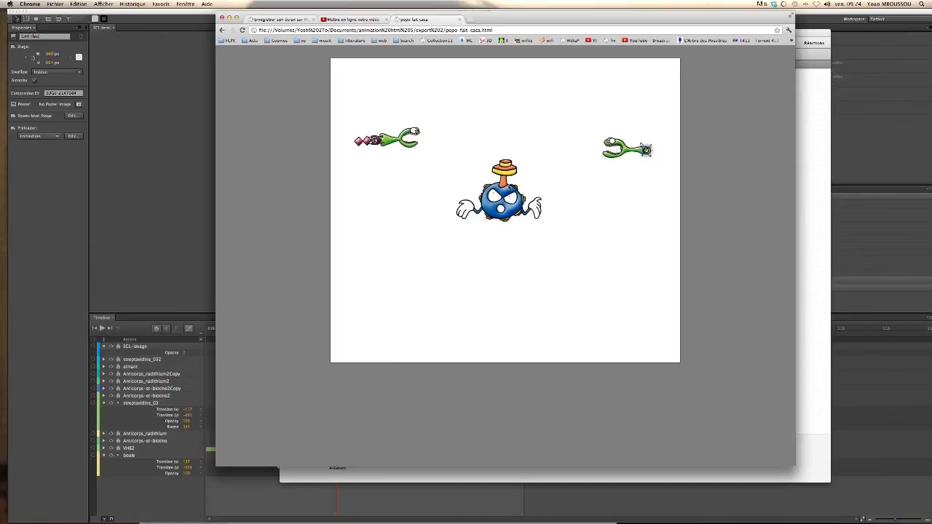
left_click_drag(463, 19, 433, 134)
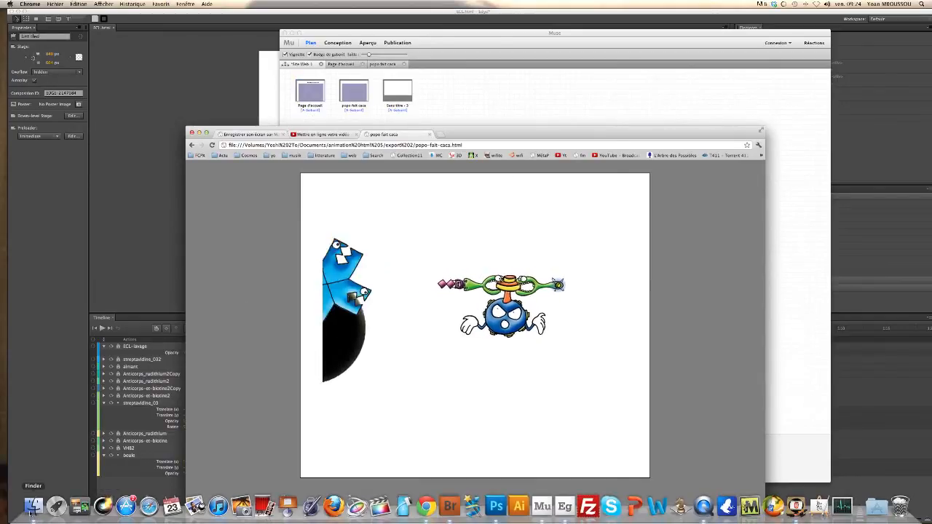
- Switch to Finder and examine the exported files in the export 2 folder
left_click(27, 519)
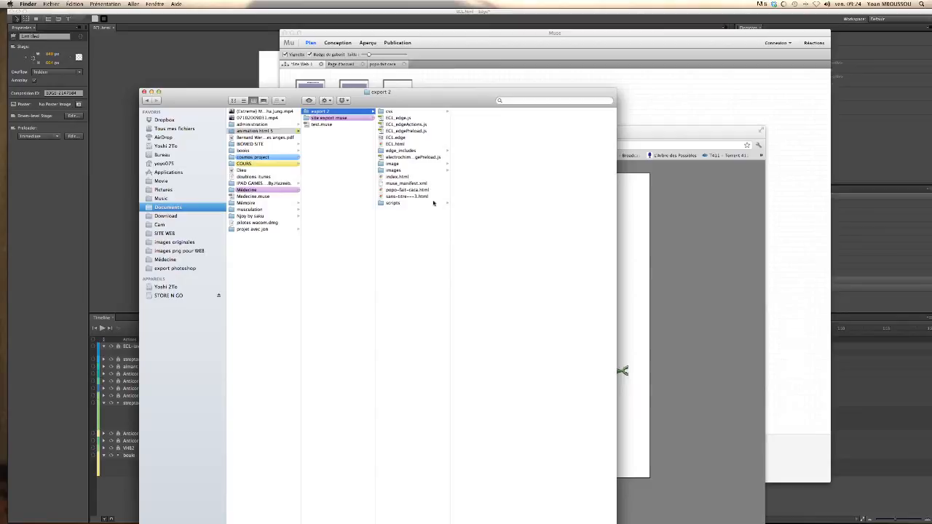
mouse_move(519, 522)
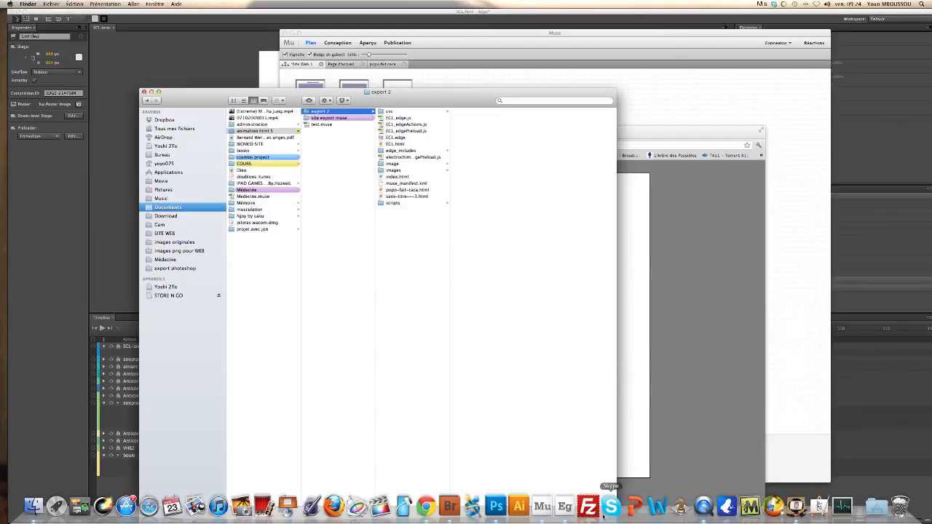
left_click(834, 505)
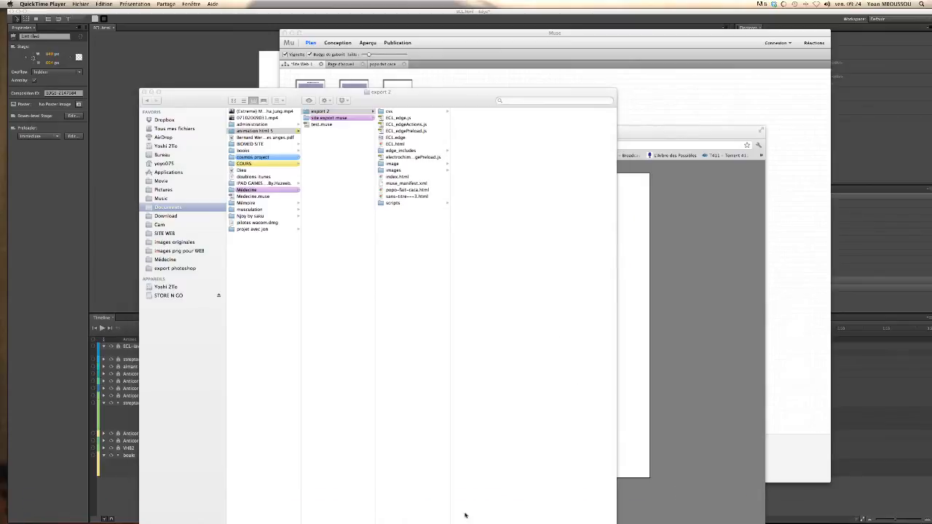